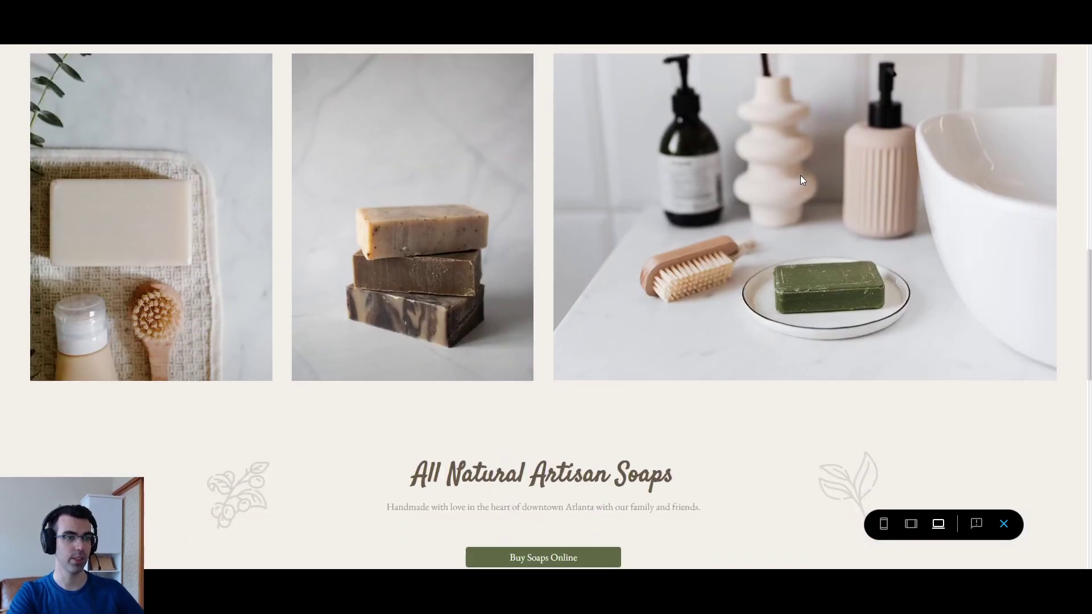
pyautogui.scroll(-2, 800, 180)
pyautogui.scroll(-2, 800, 180)
pyautogui.scroll(-1, 800, 181)
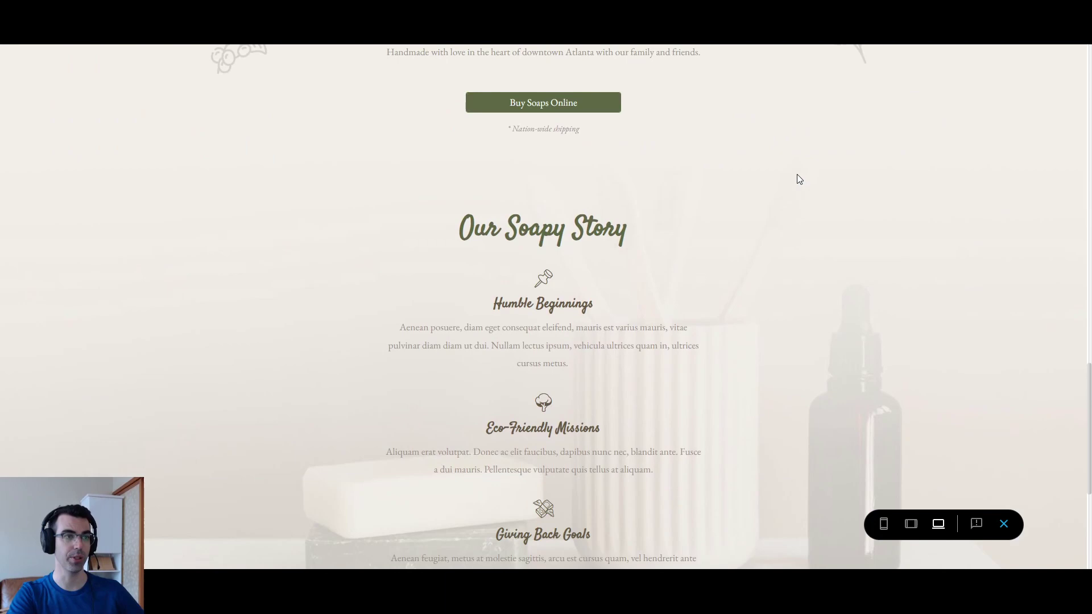
pyautogui.scroll(-2, 797, 179)
pyautogui.scroll(-1, 796, 179)
pyautogui.scroll(5, 797, 178)
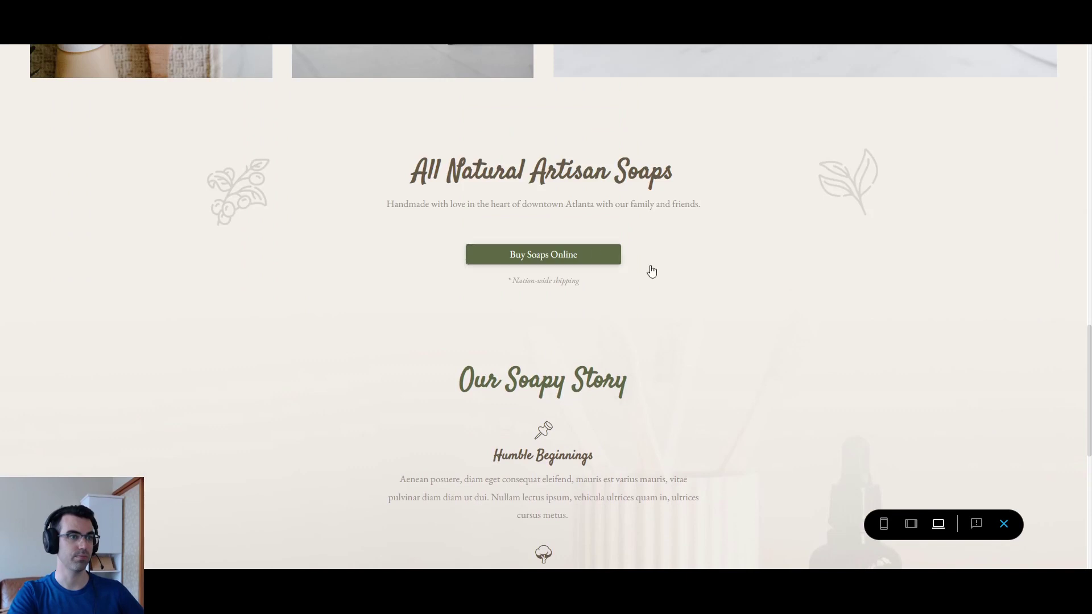
# Open Buy Soaps Online and fill the cart with two Marble Turkish Soaps and one Spanish Olive Soap.
pyautogui.click(552, 259)
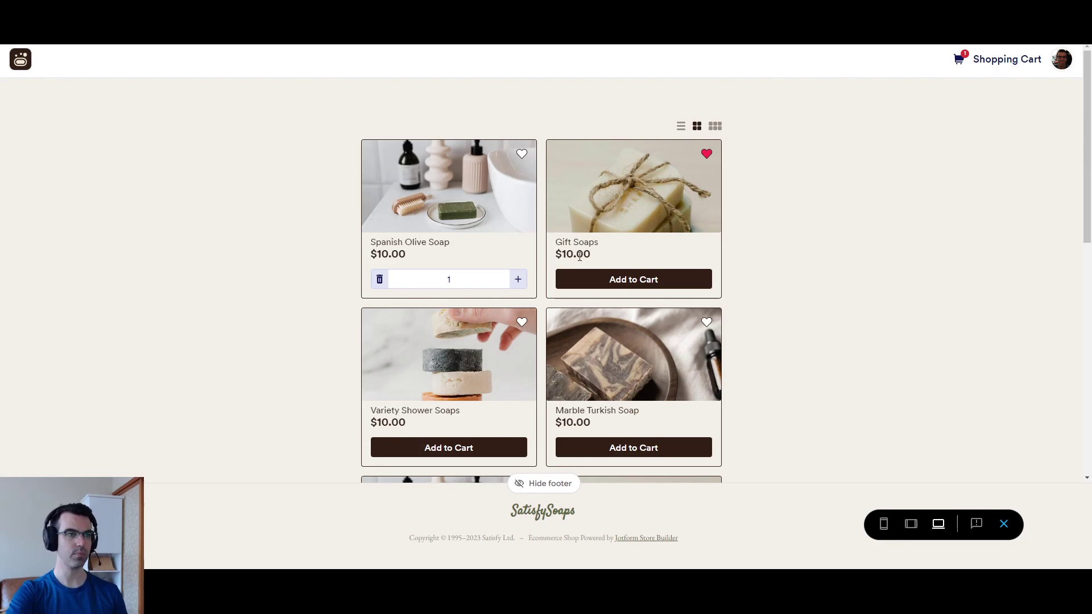
pyautogui.scroll(-2, 730, 261)
pyautogui.scroll(-2, 729, 261)
pyautogui.scroll(3, 372, 230)
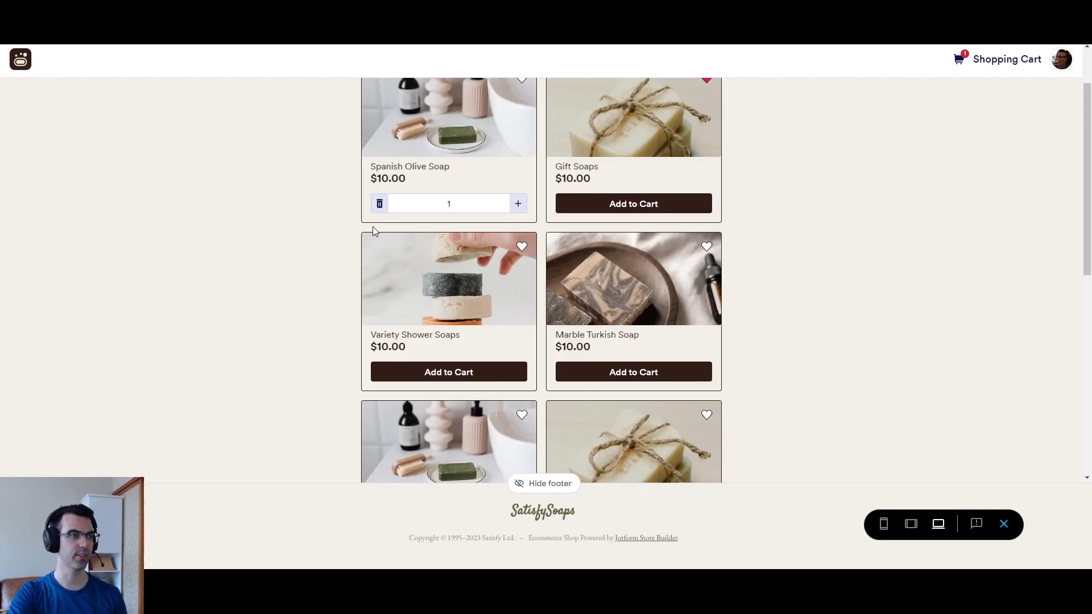
pyautogui.click(377, 206)
pyautogui.scroll(-2, 814, 236)
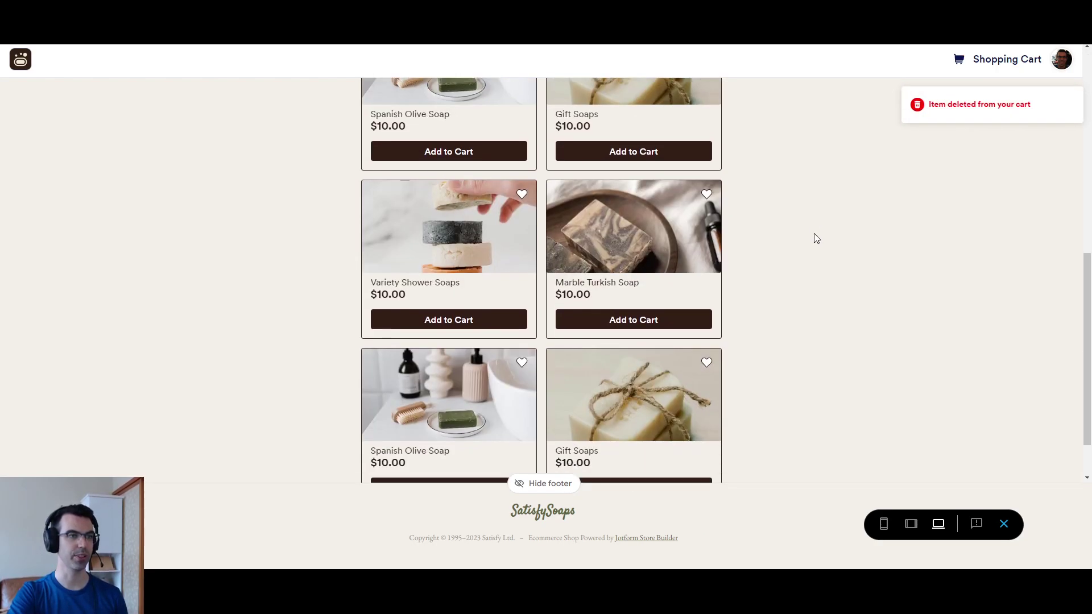
pyautogui.scroll(2, 642, 335)
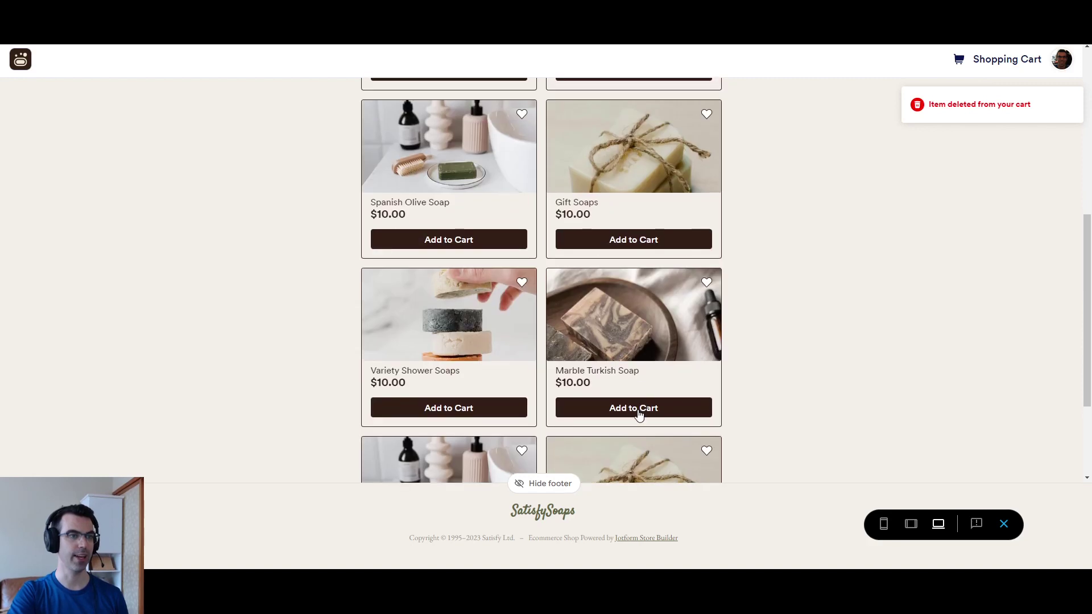
pyautogui.click(636, 409)
pyautogui.click(702, 408)
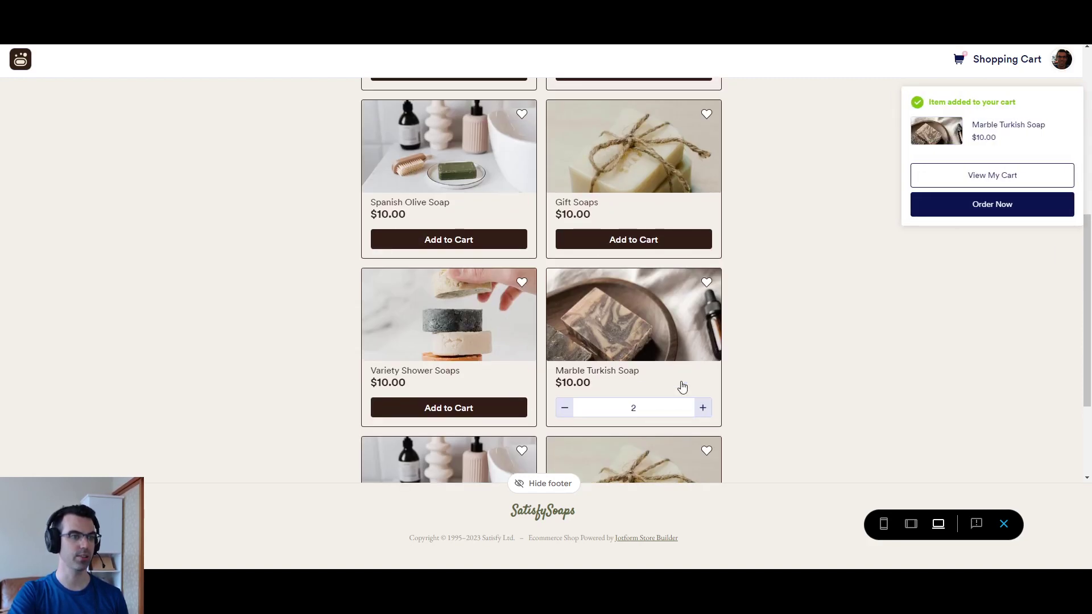
pyautogui.click(432, 239)
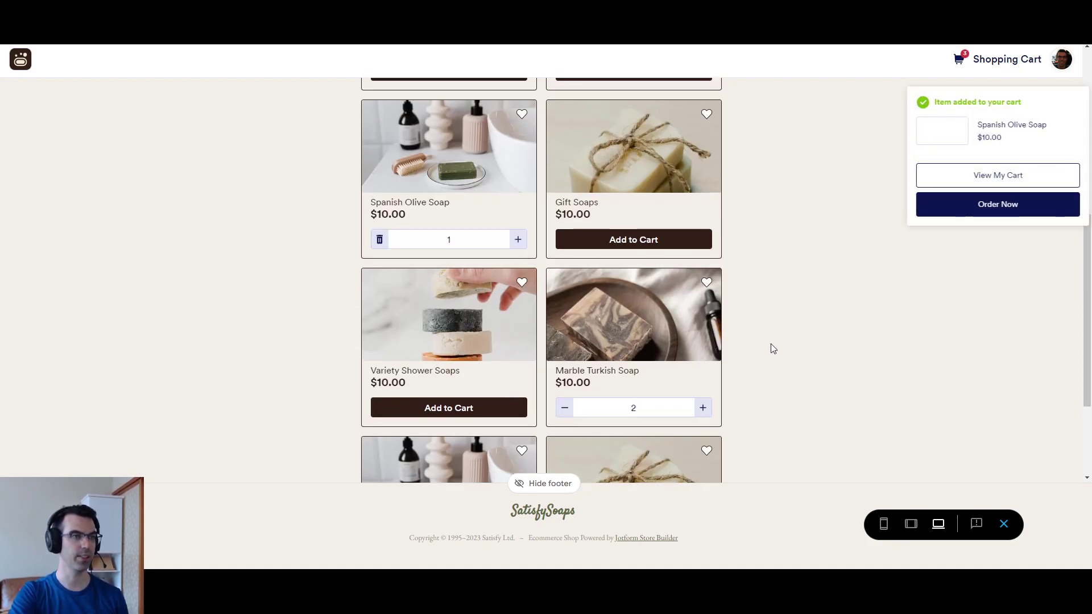
pyautogui.scroll(2, 771, 344)
pyautogui.scroll(3, 786, 350)
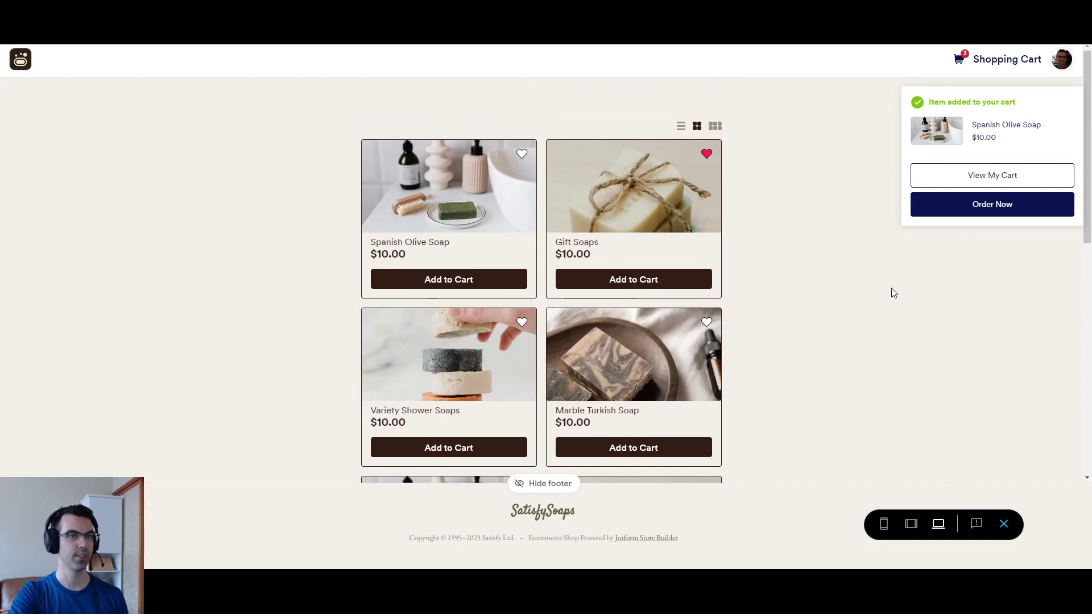
# Try the three-column grid and list views, then return to the two-column grid.
pyautogui.click(714, 127)
pyautogui.click(682, 126)
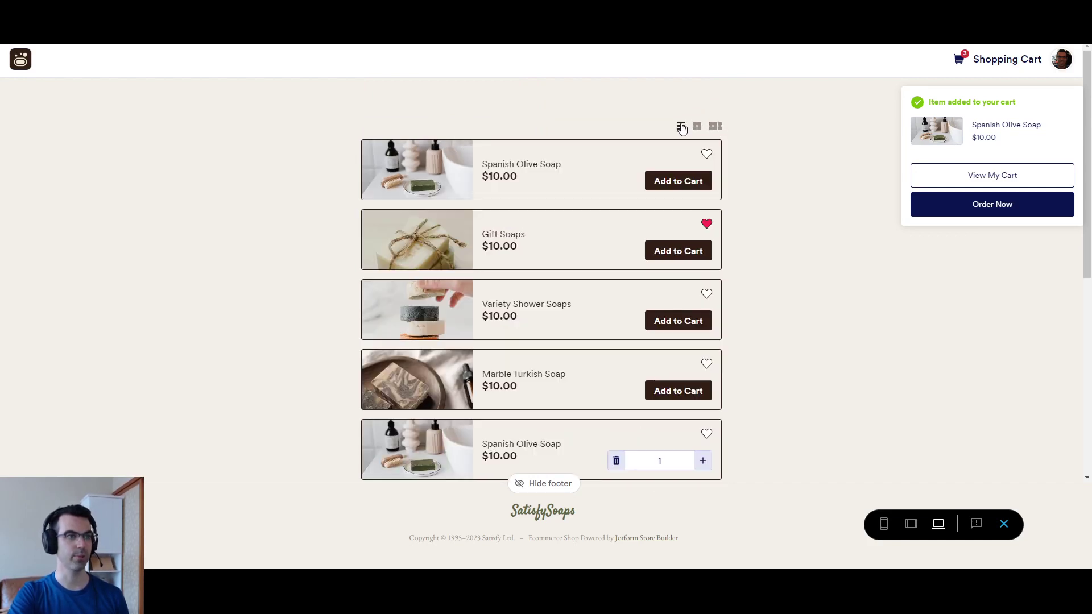
pyautogui.click(697, 127)
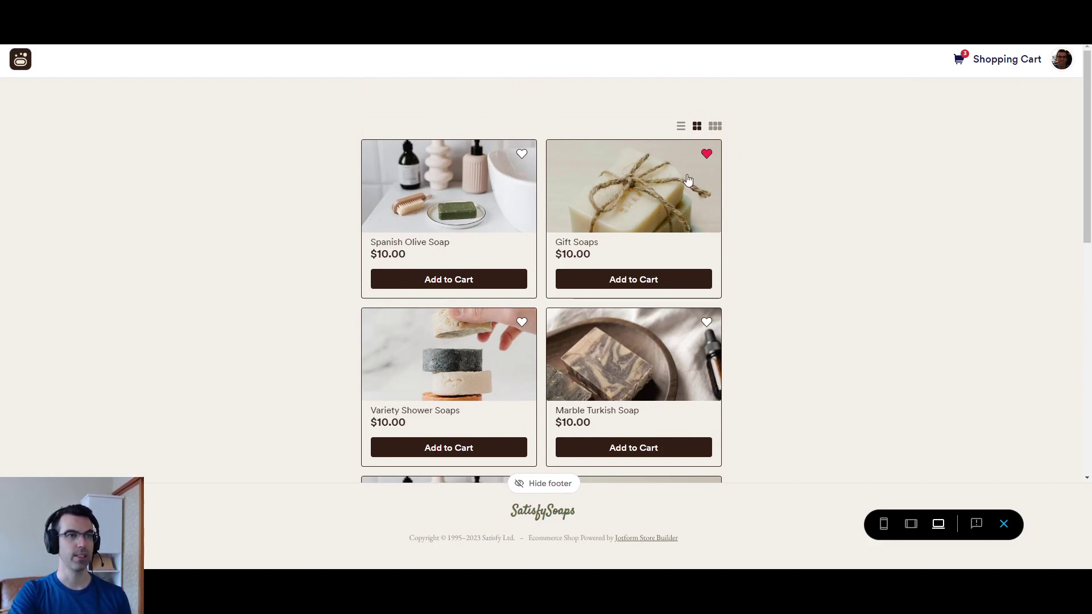
# Favorite Spanish Olive Soap and Variety Shower Soaps, then view the $30.00 cart.
pyautogui.click(522, 155)
pyautogui.click(521, 322)
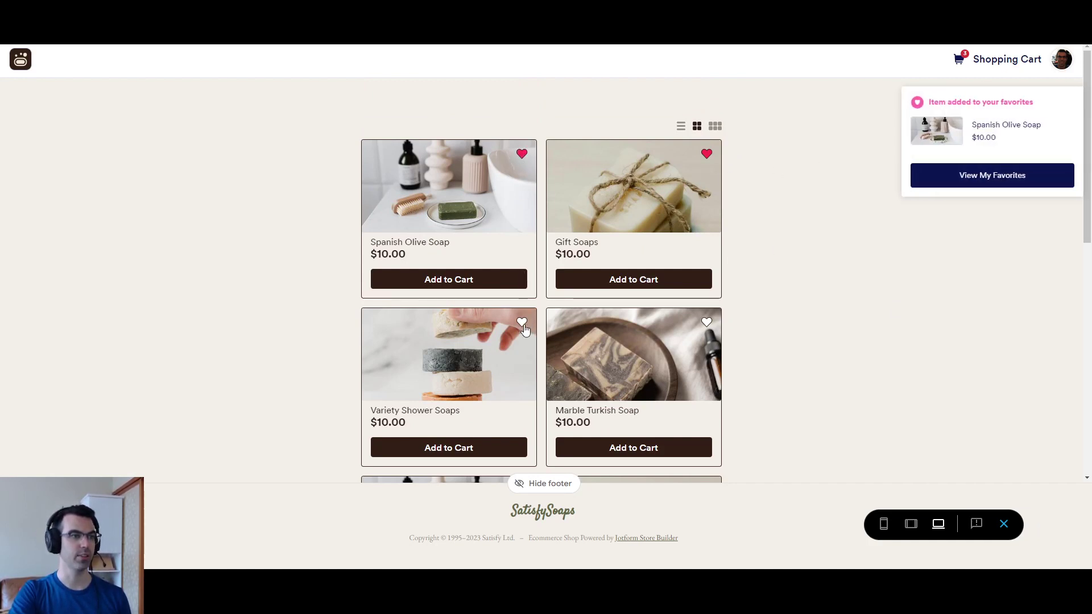
pyautogui.click(980, 177)
pyautogui.click(419, 161)
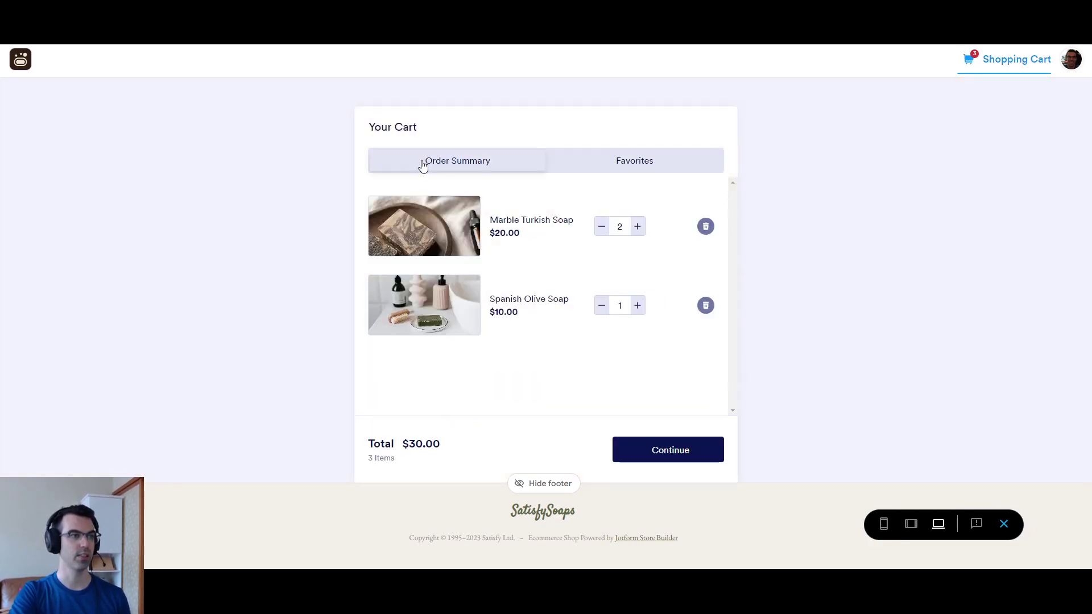
pyautogui.click(675, 461)
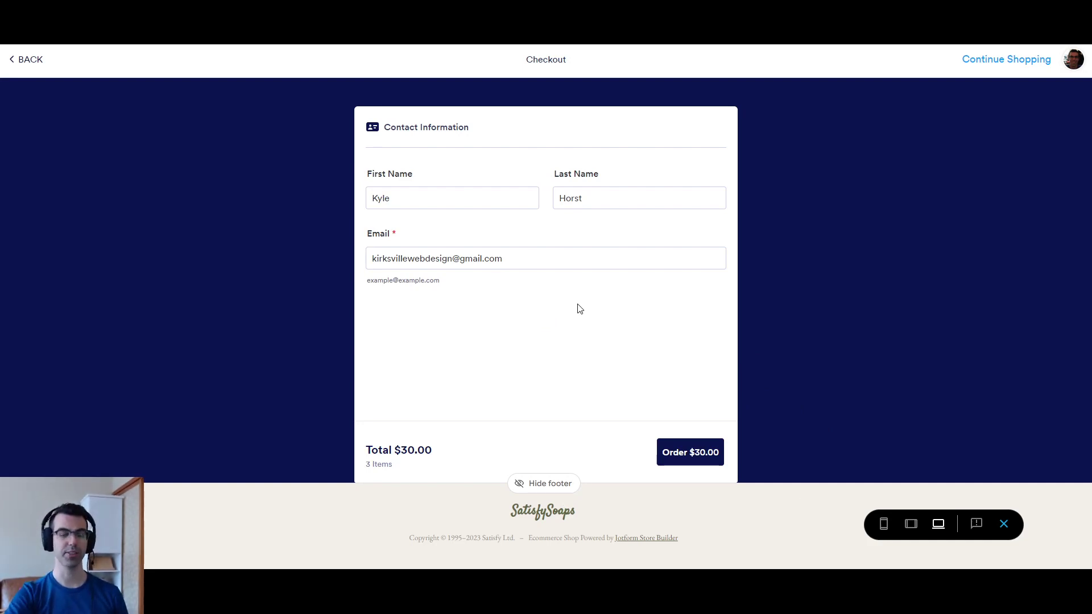
pyautogui.click(661, 262)
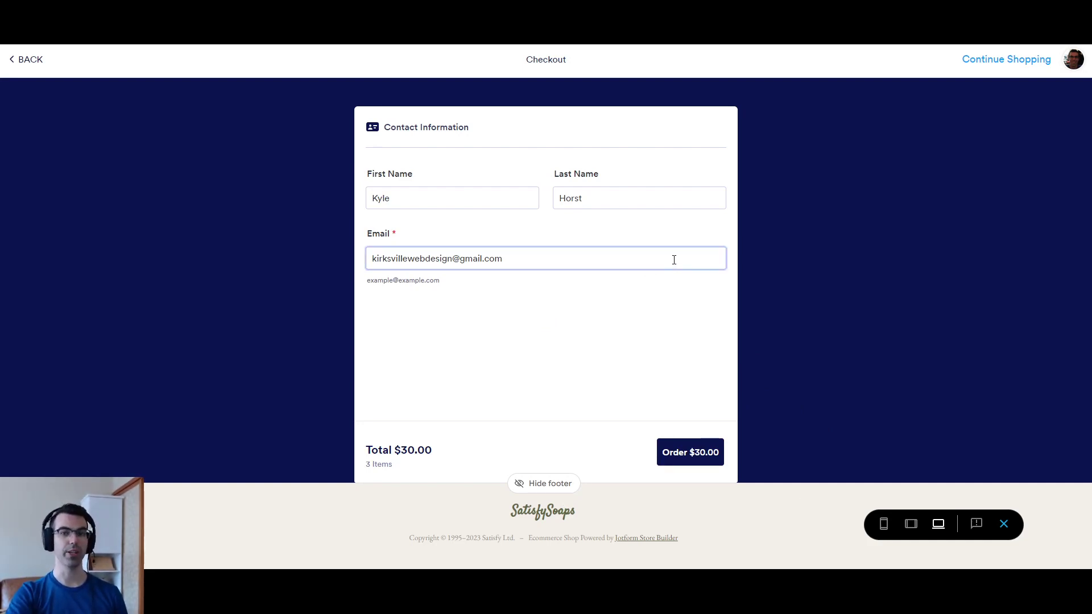
pyautogui.click(680, 231)
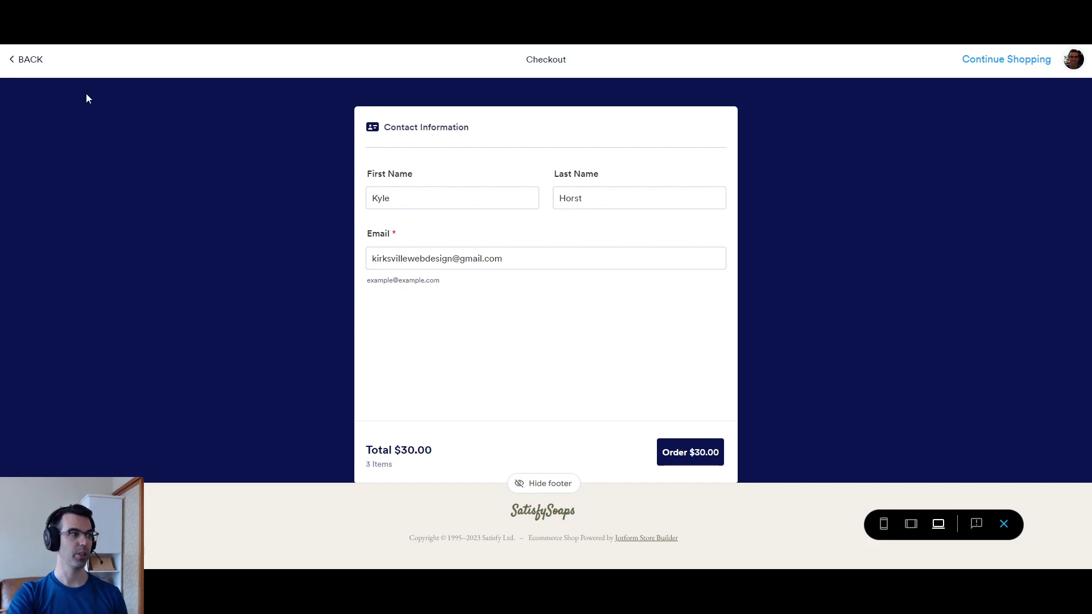
pyautogui.click(20, 62)
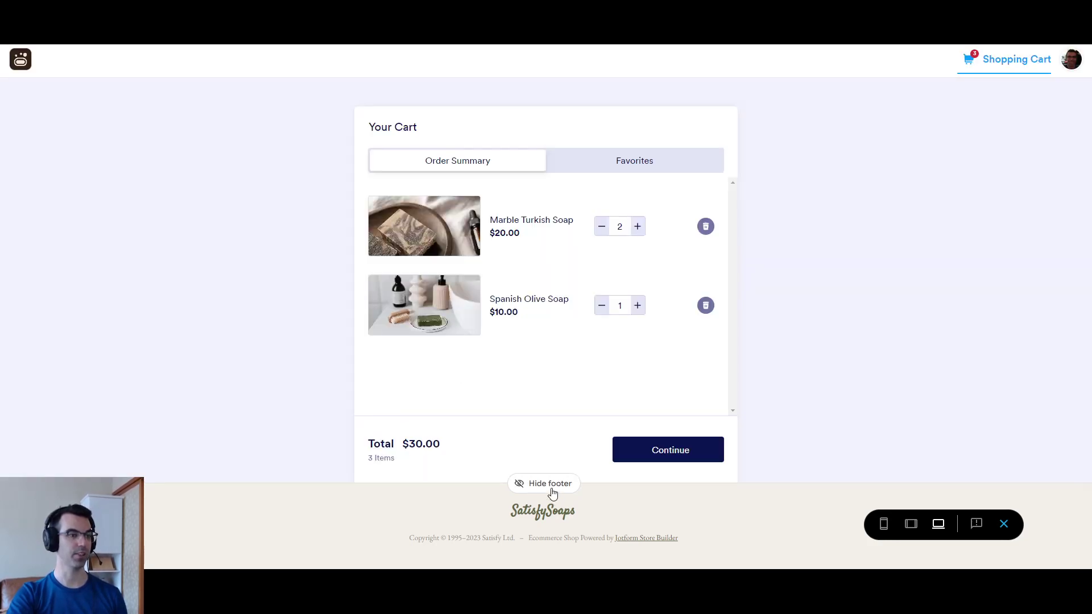
pyautogui.click(552, 485)
# Switch to the BUILD tab and reopen the App Builder switcher to head back to My Apps.
pyautogui.click(556, 556)
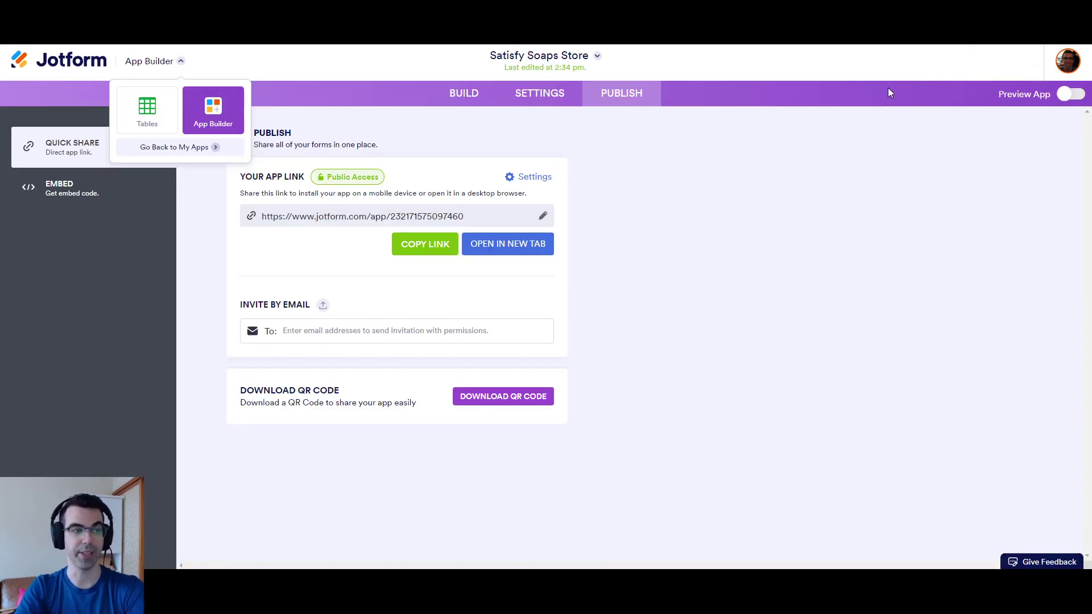
pyautogui.click(418, 72)
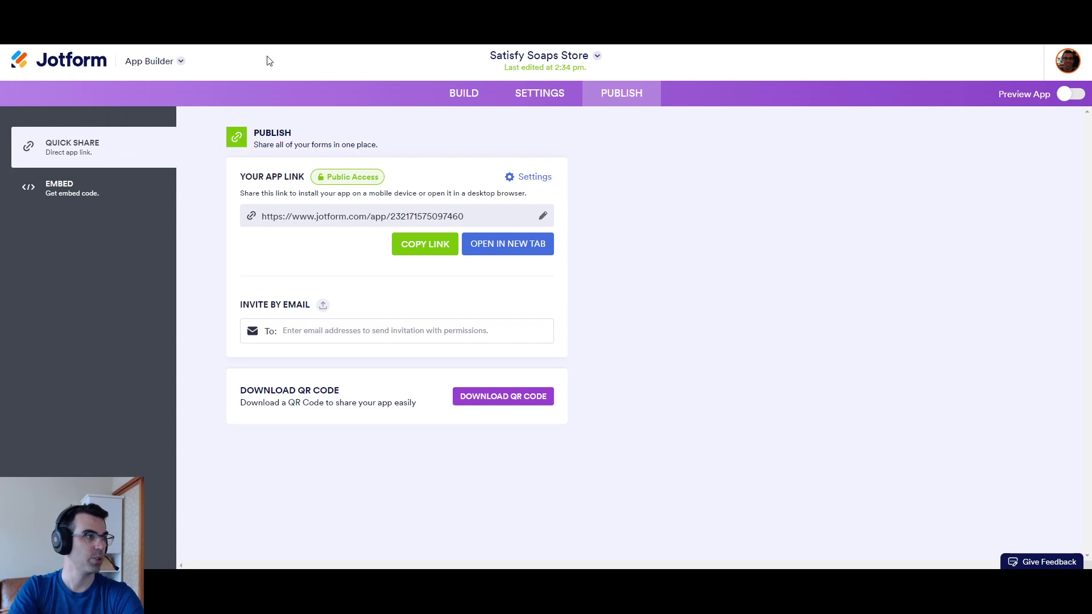
pyautogui.click(467, 94)
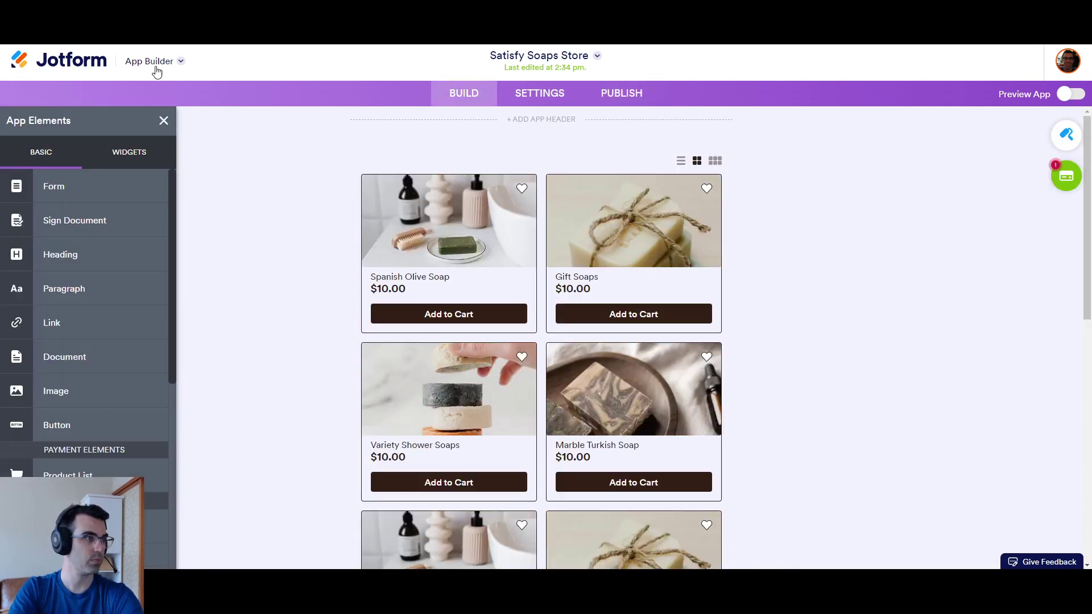
pyautogui.click(157, 67)
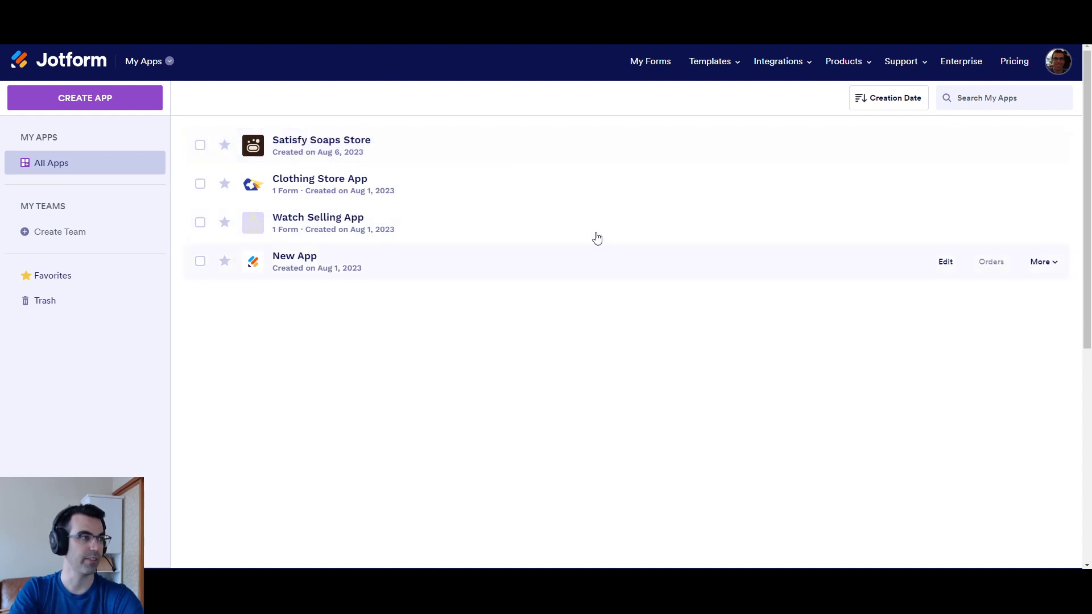
# Cancel a new app, edit Satisfy Soaps Store, and show the App Elements list.
pyautogui.click(129, 103)
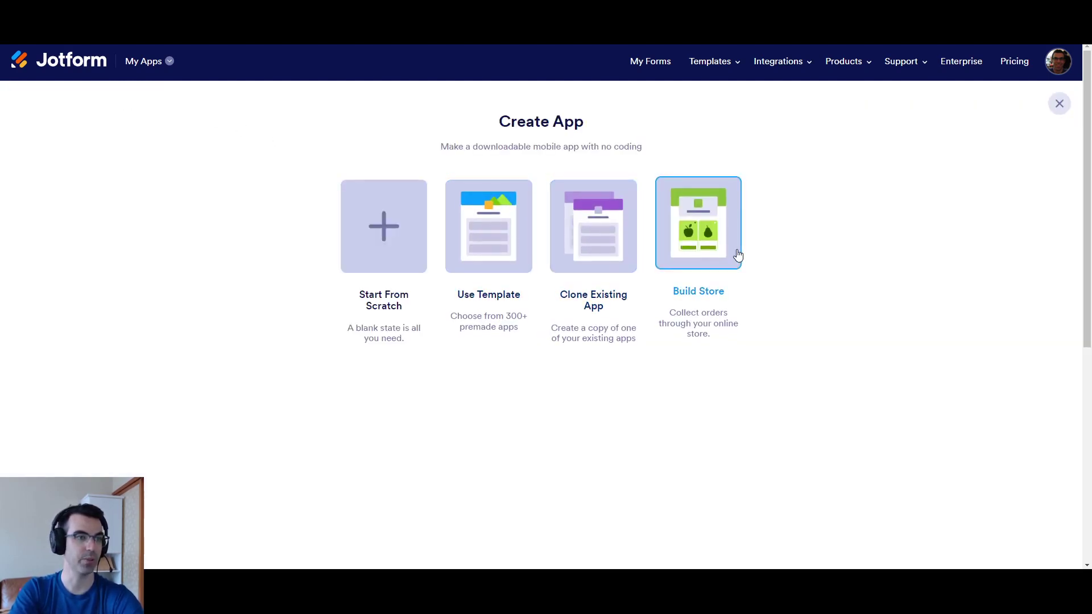
pyautogui.click(1061, 103)
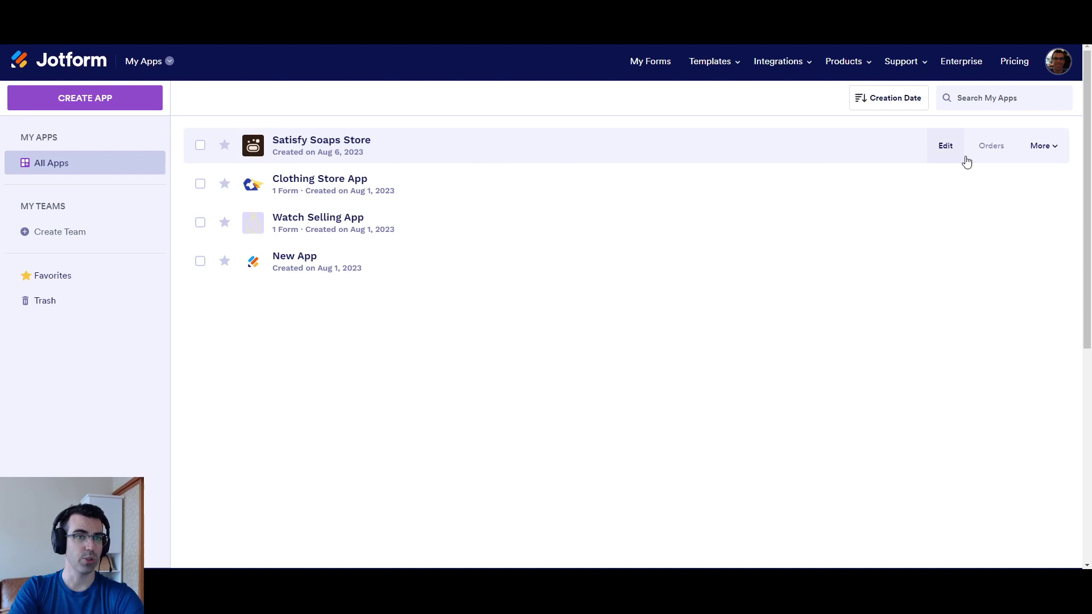
pyautogui.click(945, 146)
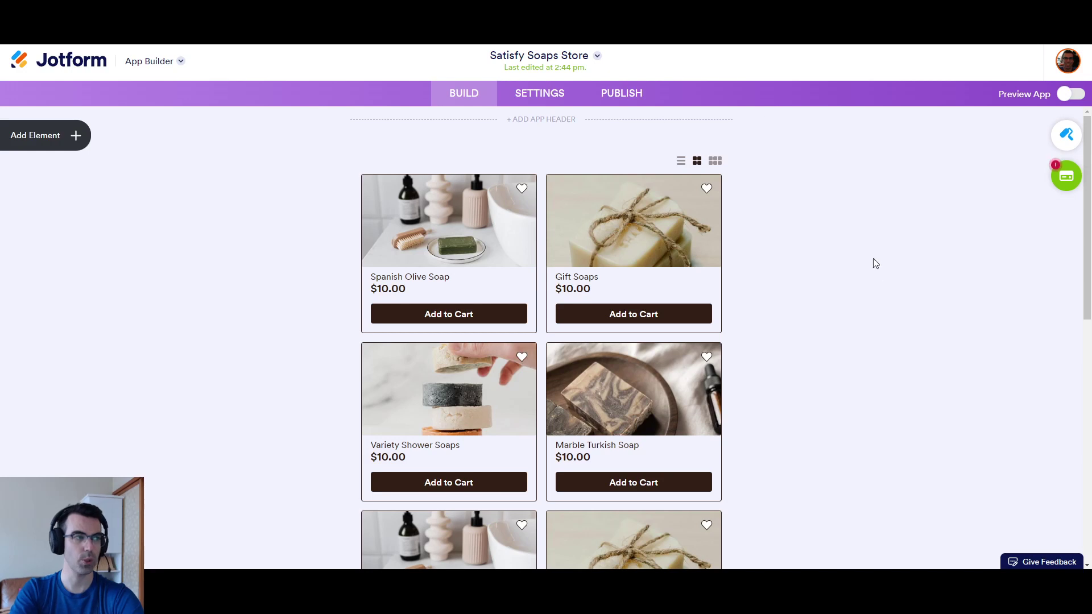
pyautogui.click(78, 140)
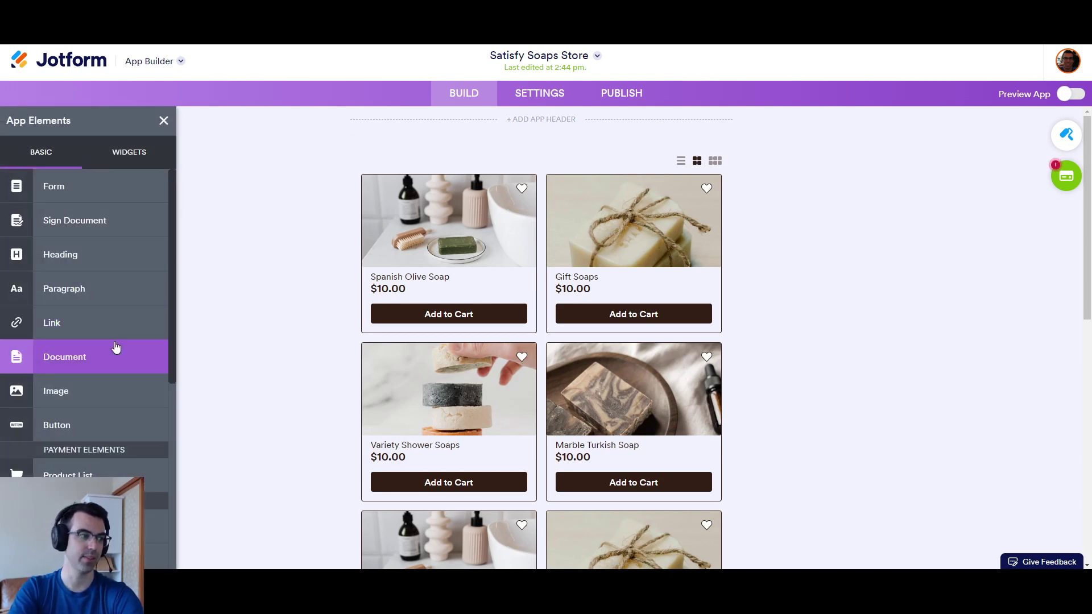
pyautogui.scroll(-1, 125, 346)
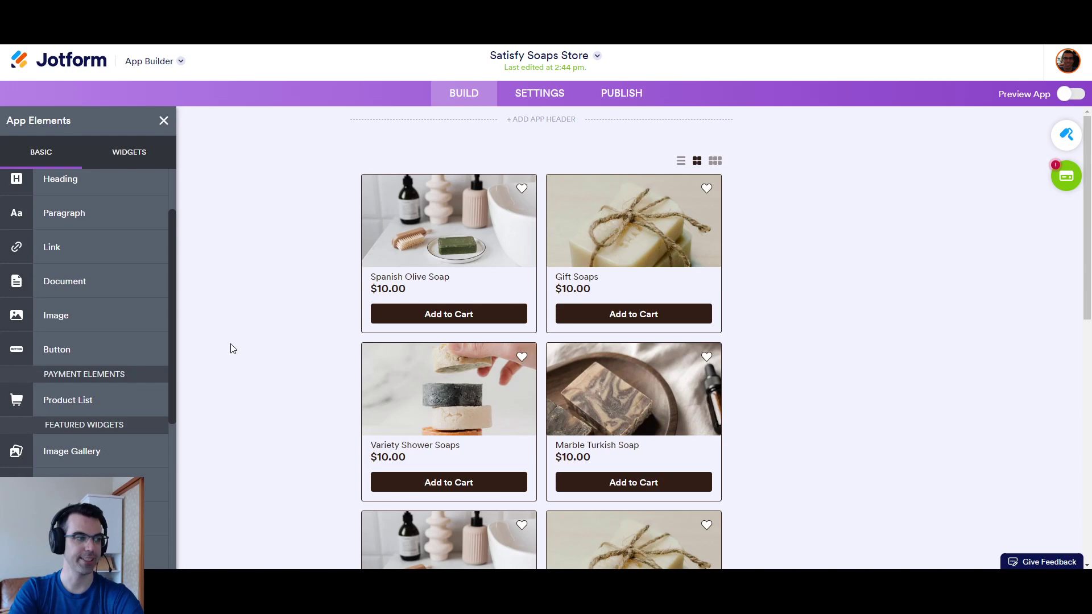
# Close App Elements and open the Products panel listing Spanish Olive Soap and Gift Soaps.
pyautogui.click(162, 120)
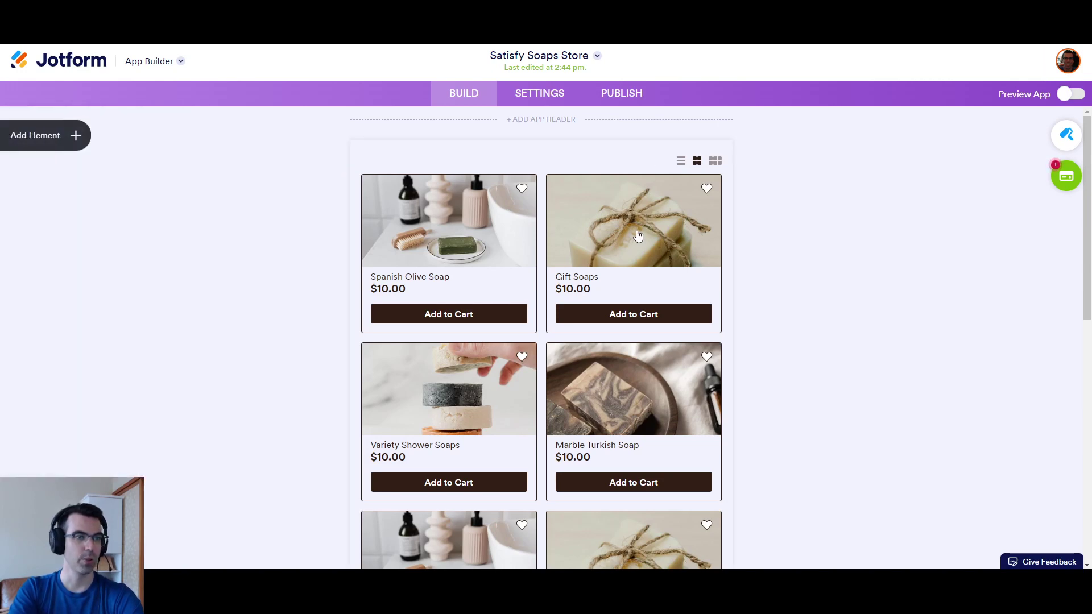
pyautogui.scroll(-3, 746, 333)
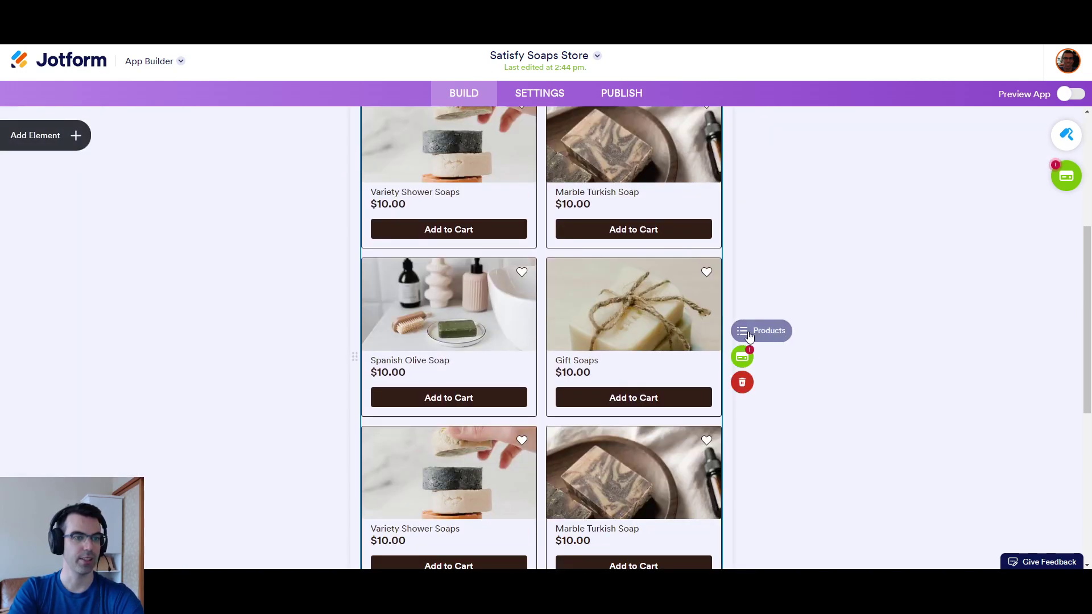
pyautogui.click(743, 331)
pyautogui.scroll(-3, 938, 339)
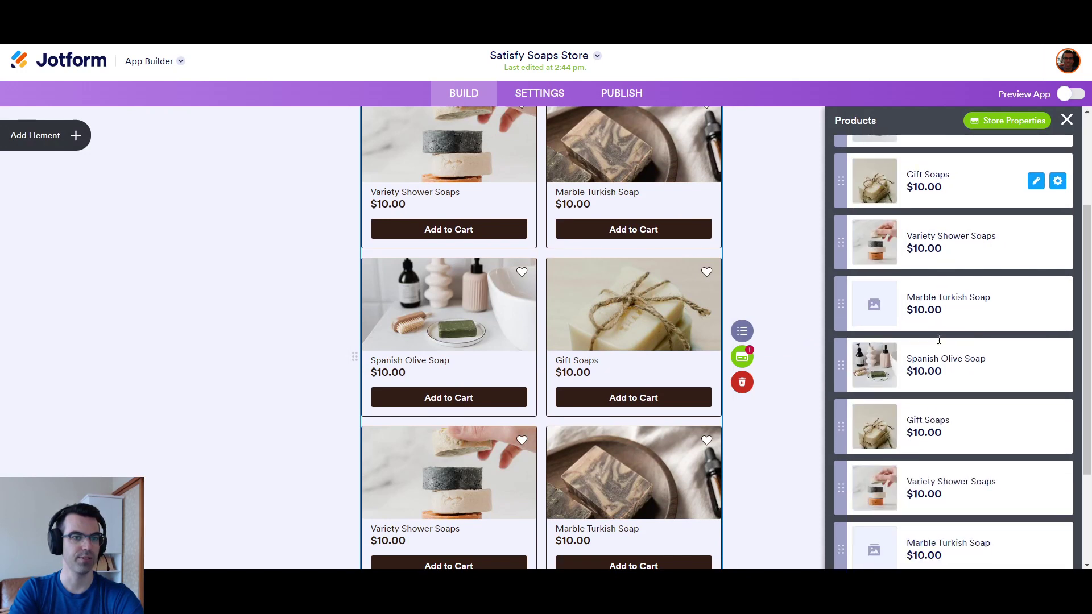
pyautogui.scroll(-2, 943, 341)
pyautogui.scroll(-1, 964, 387)
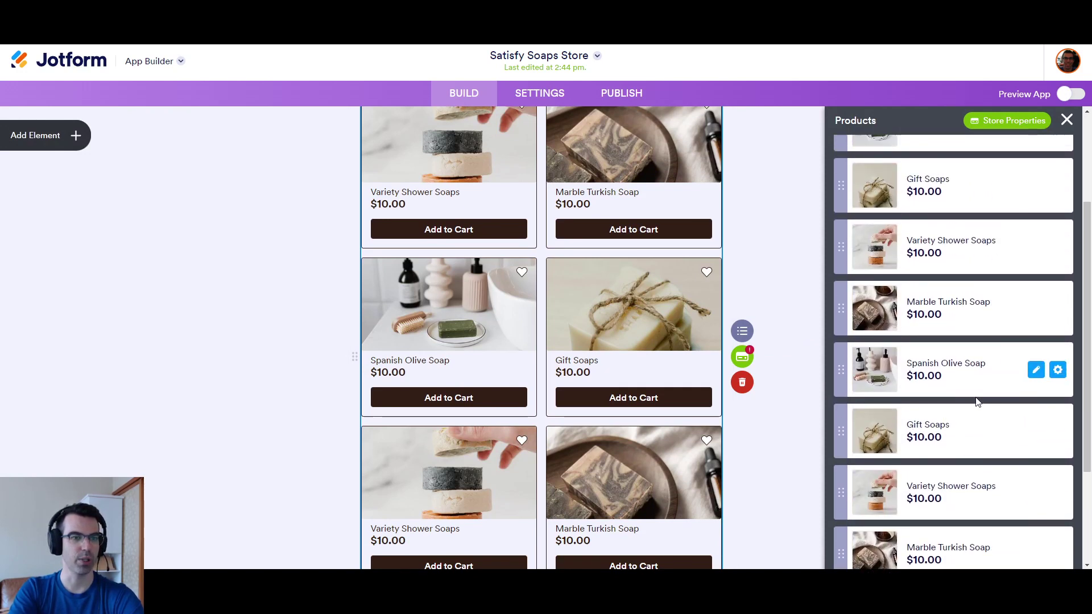
pyautogui.scroll(5, 973, 393)
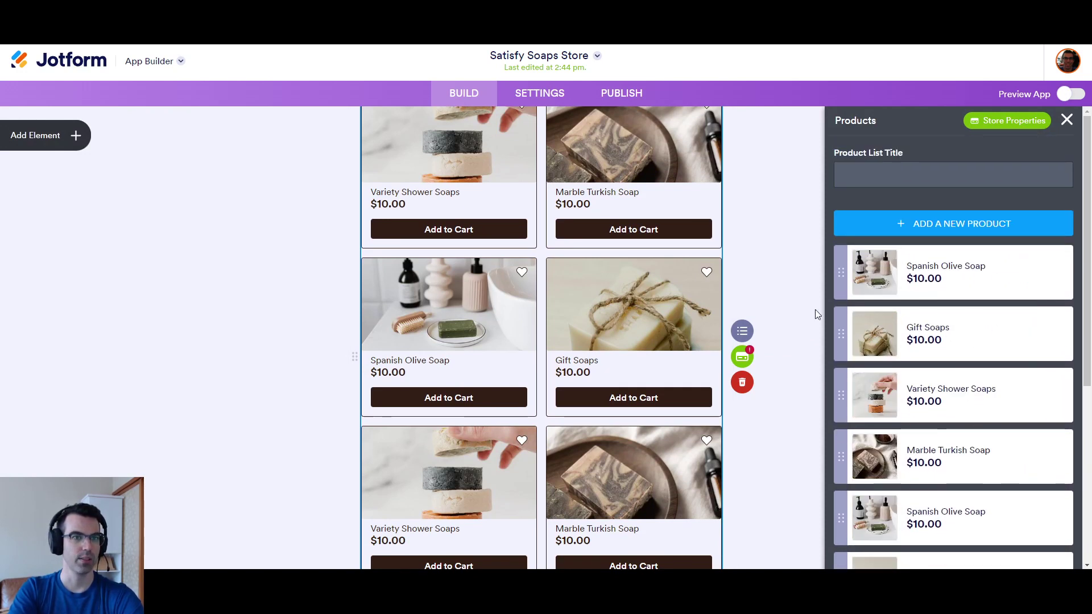
# Review the store's Payment Method and Product Settings, then close Store Properties.
pyautogui.click(747, 359)
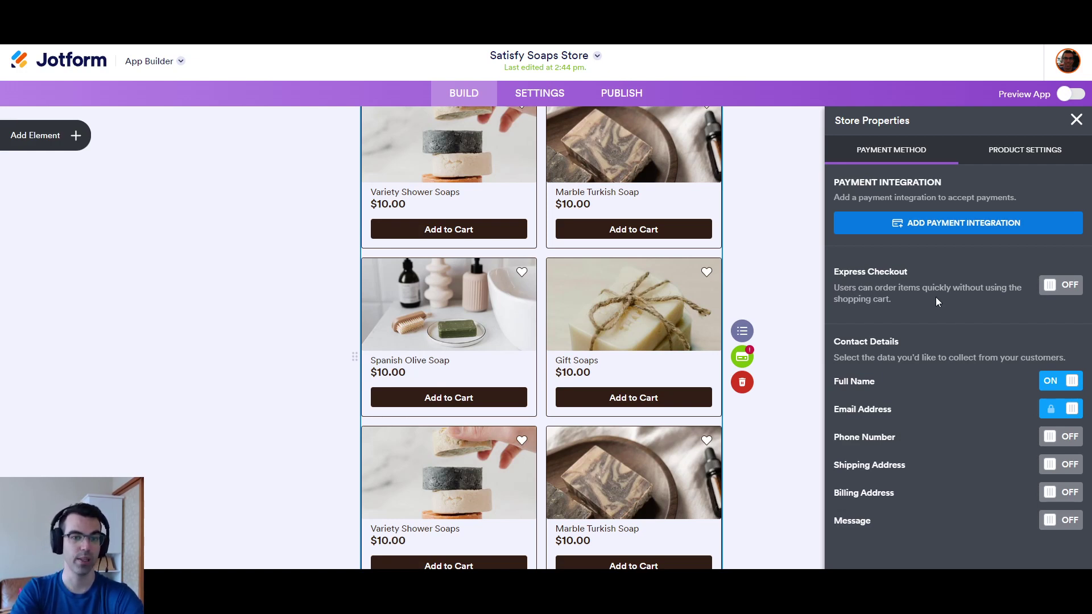
pyautogui.click(1026, 153)
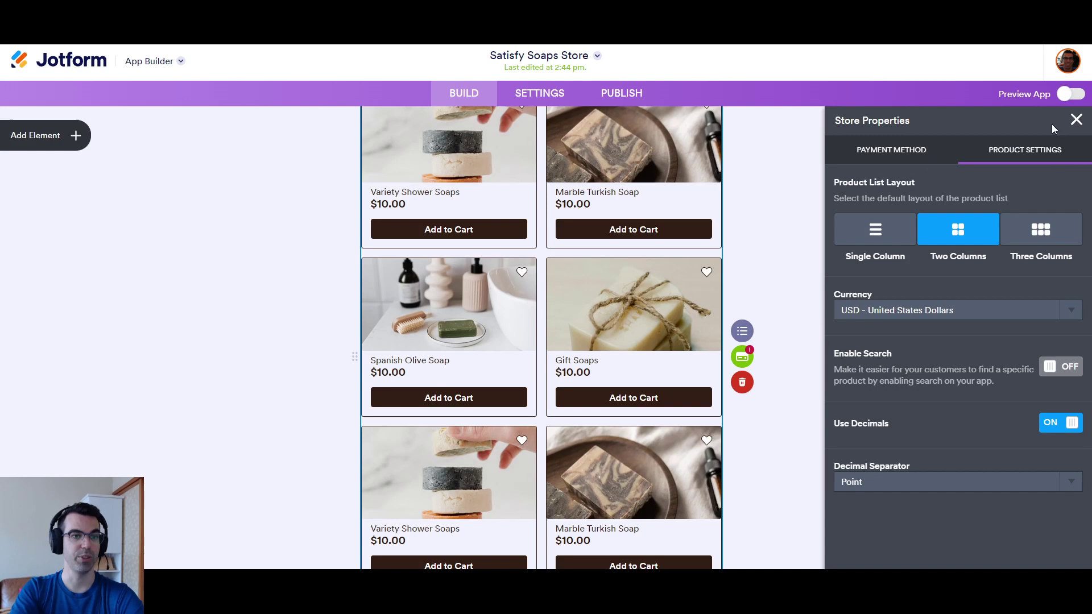
pyautogui.click(1076, 120)
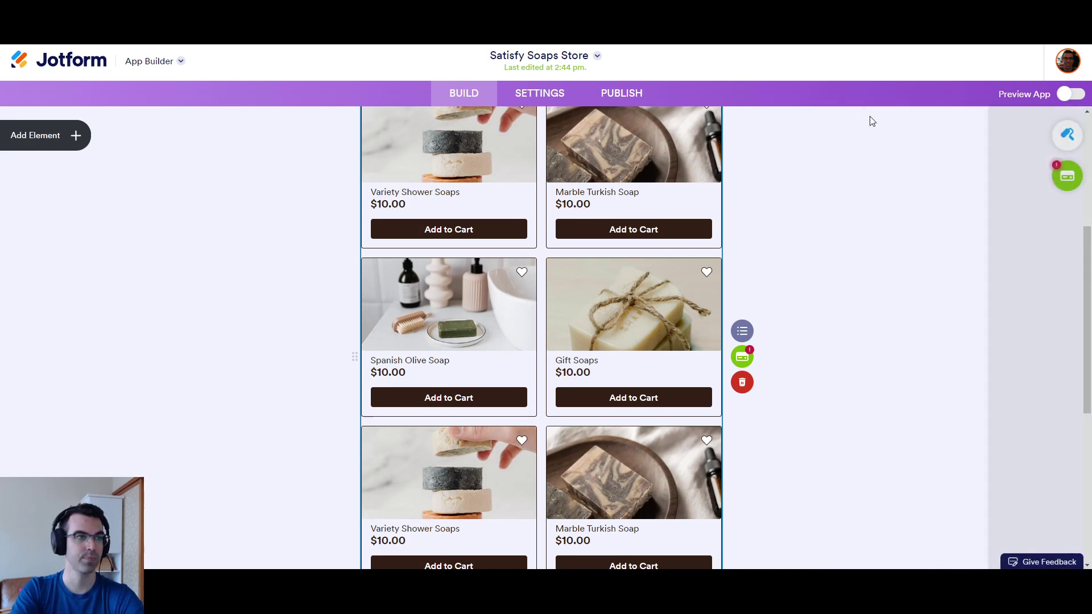
# Copy the Satisfy Soaps Store app link from the PUBLISH tab.
pyautogui.click(633, 97)
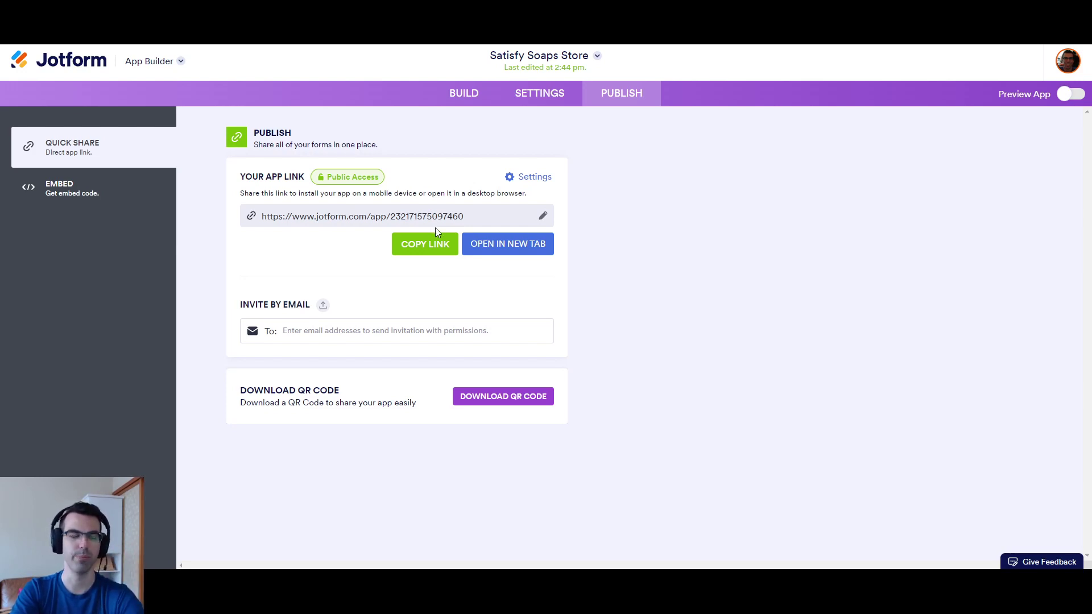
pyautogui.click(440, 256)
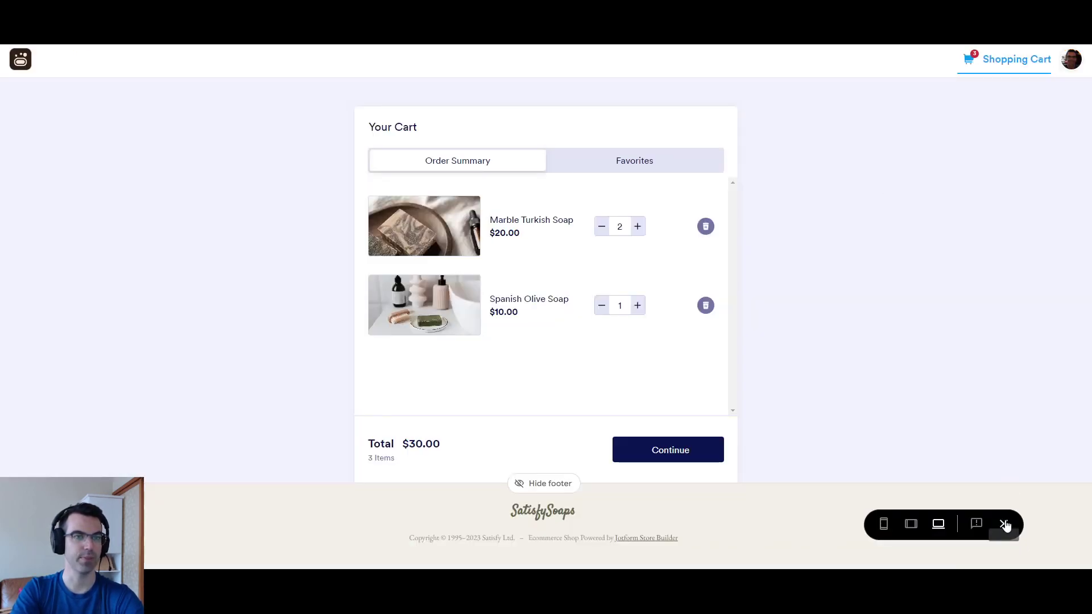
# Leave preview and add a full-page embed page named Shop 3.
pyautogui.click(1003, 524)
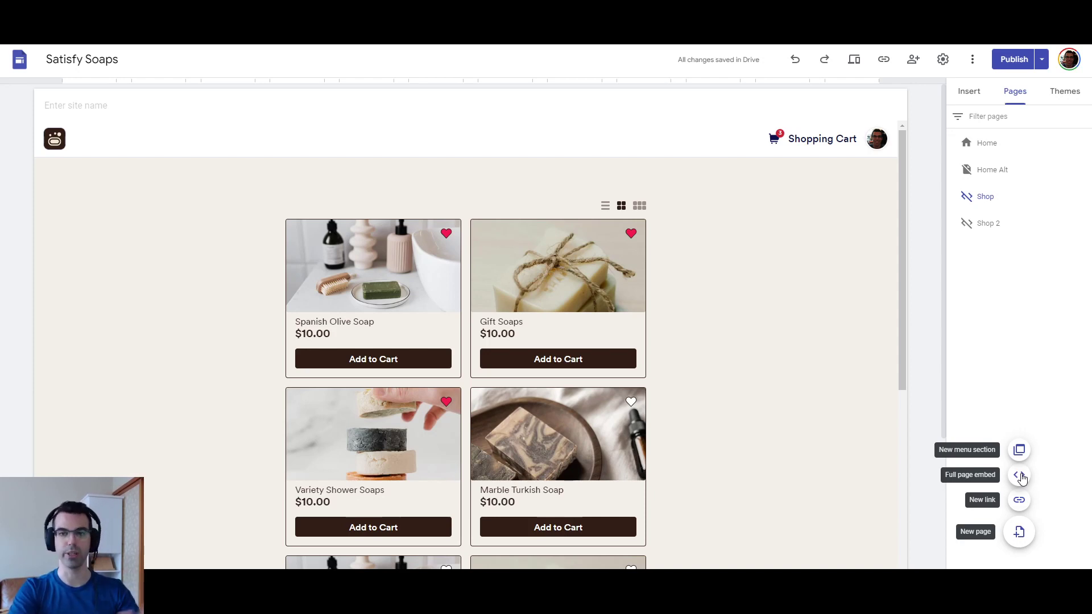
pyautogui.click(1021, 476)
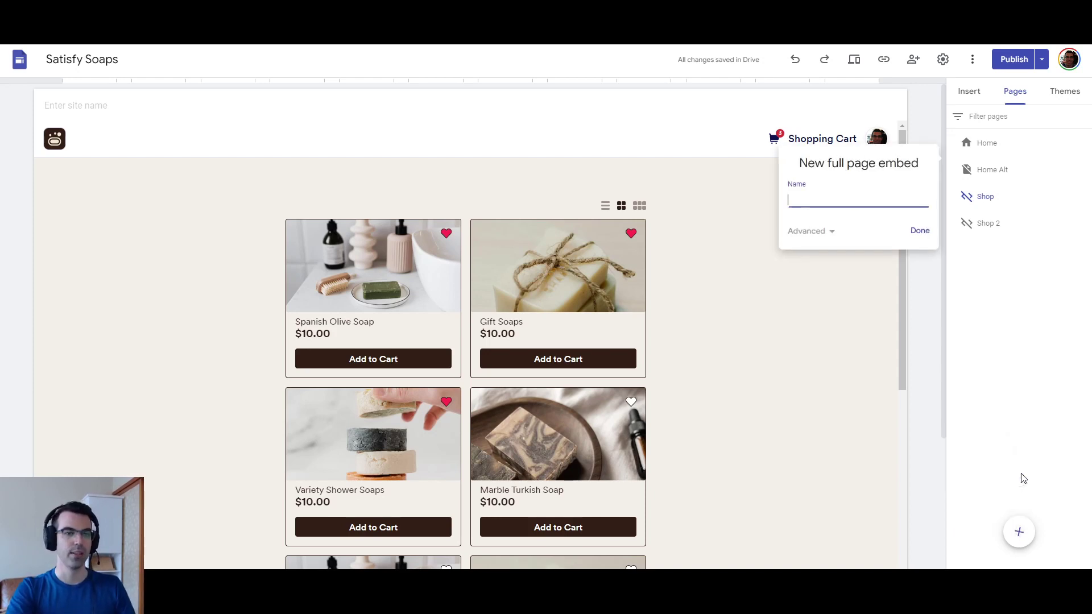
pyautogui.write('Sh')
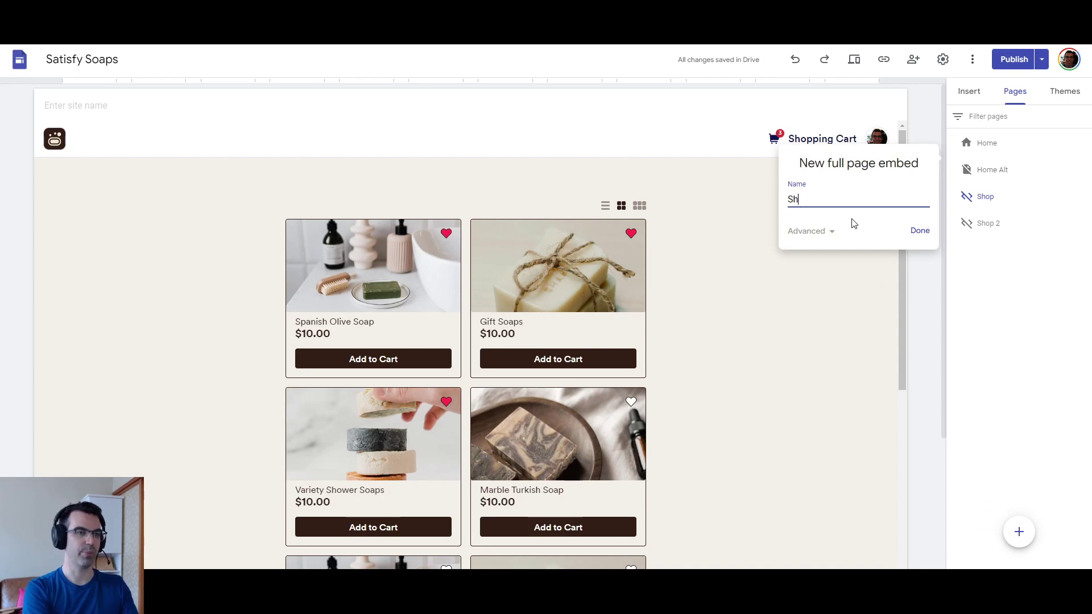
pyautogui.write('op 3')
pyautogui.click(923, 231)
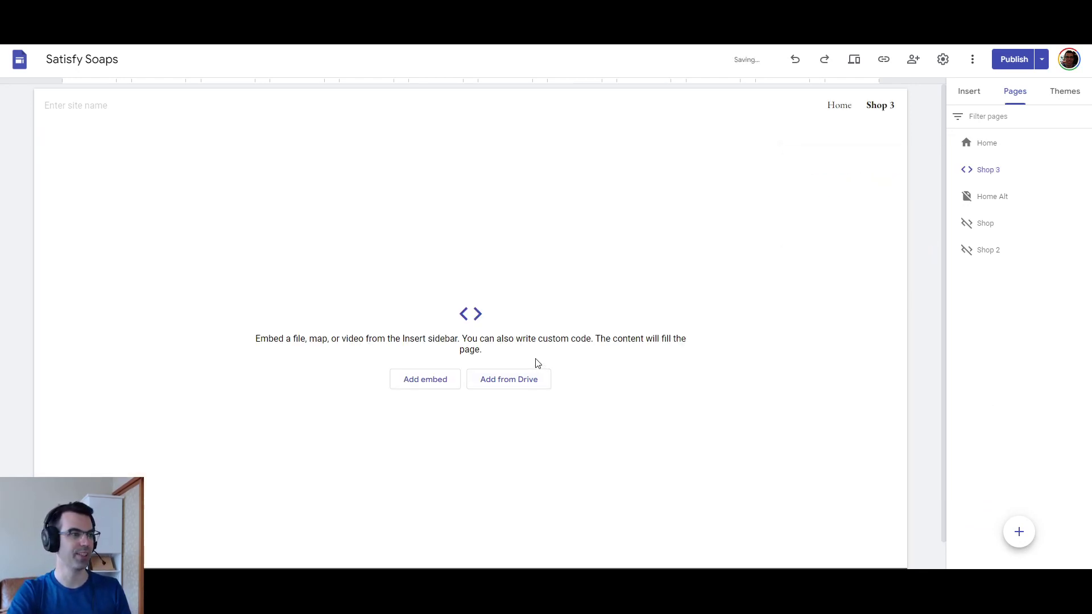
# Paste the Jotform app link as an embed and insert it as a whole page.
pyautogui.click(445, 383)
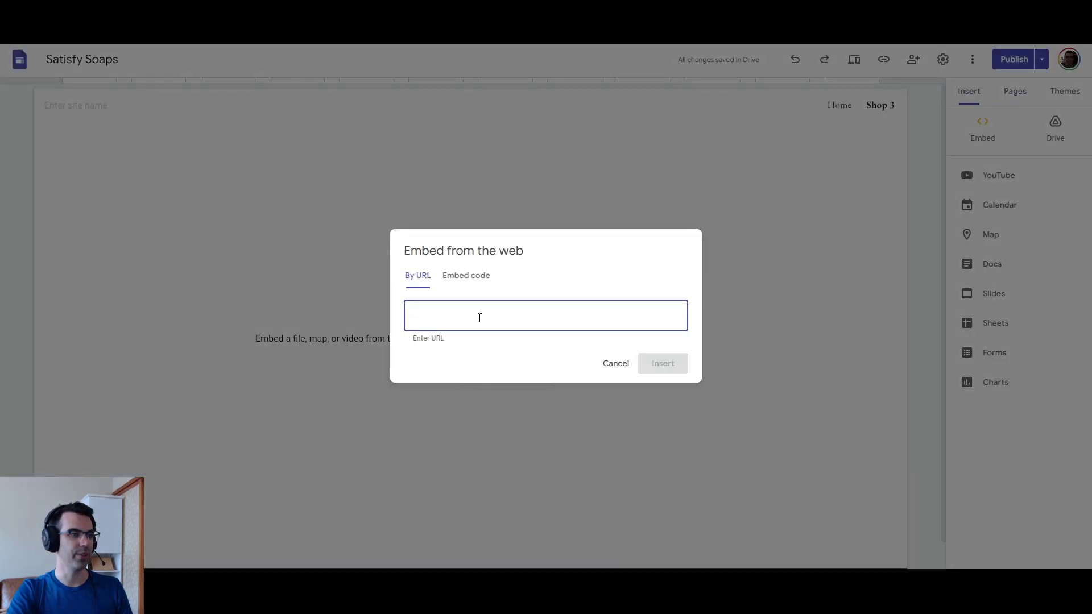
pyautogui.hotkey('ctrl', 'v')
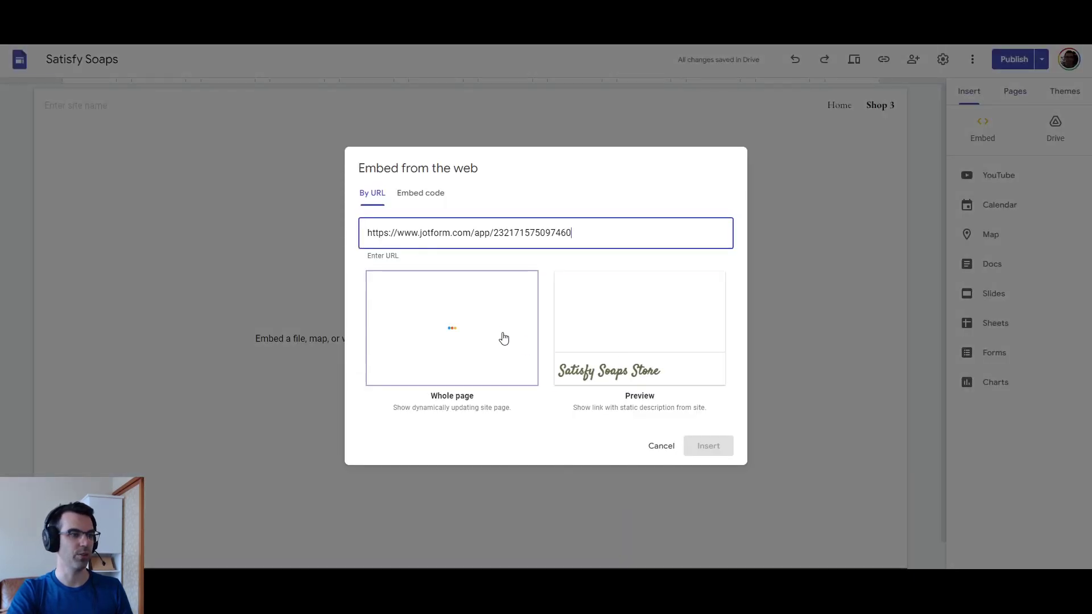
pyautogui.click(483, 329)
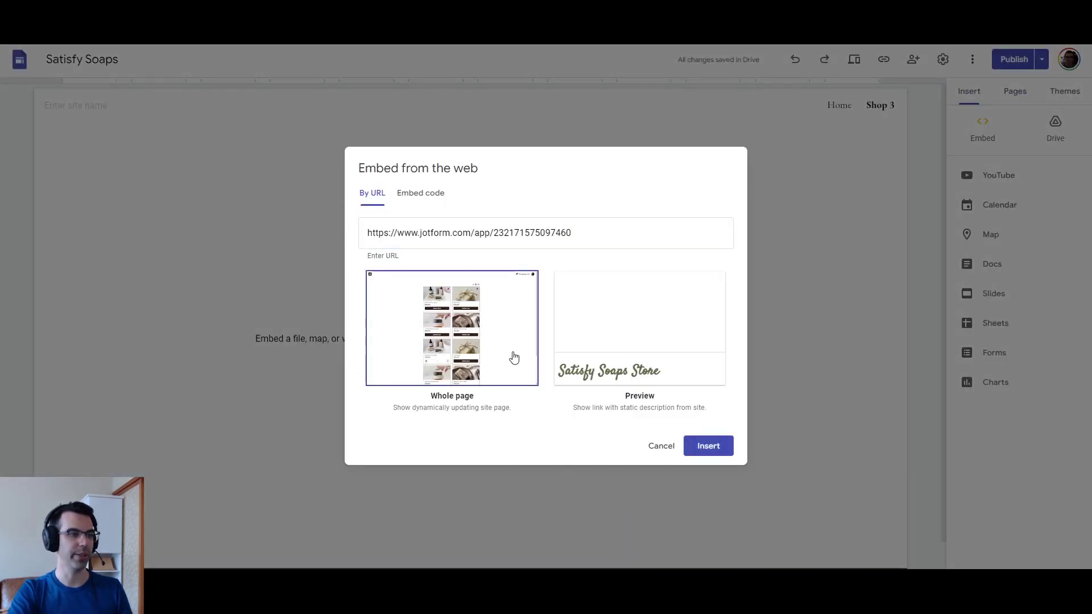
pyautogui.click(710, 446)
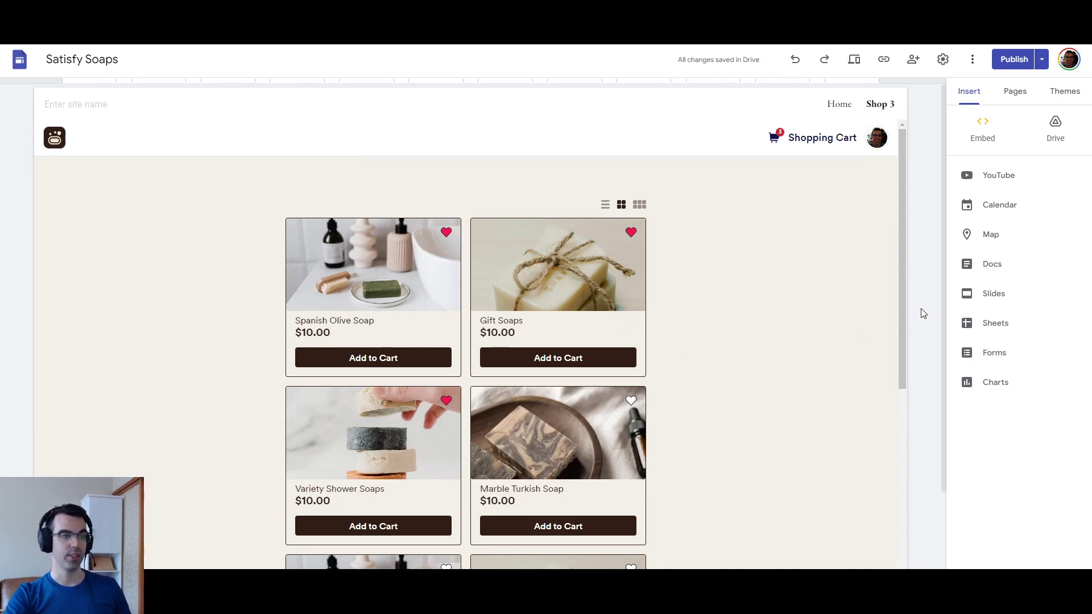
pyautogui.scroll(-1, 699, 365)
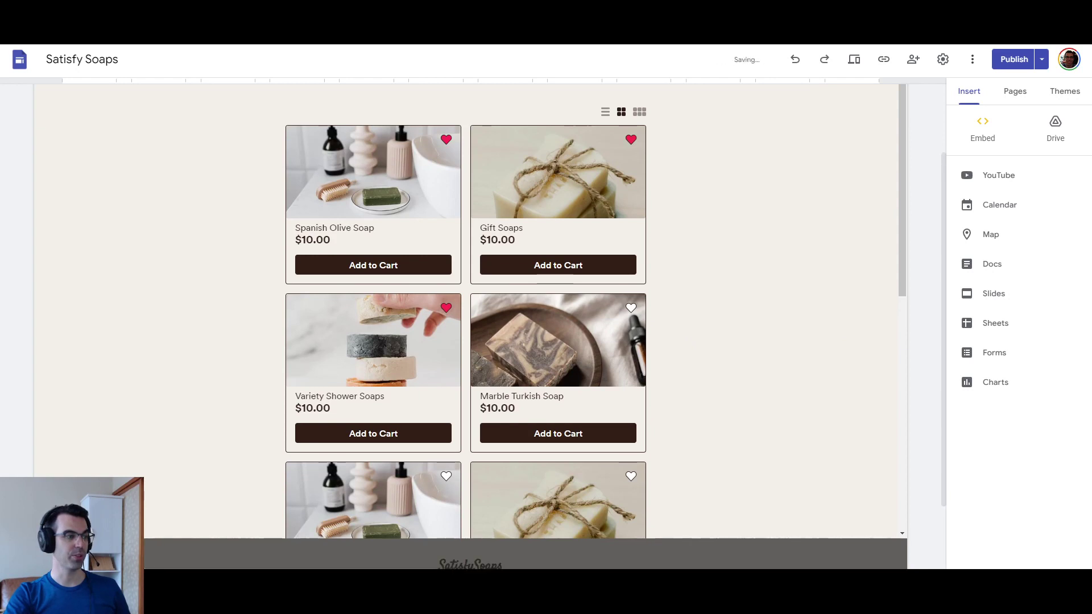
pyautogui.scroll(-1, 470, 341)
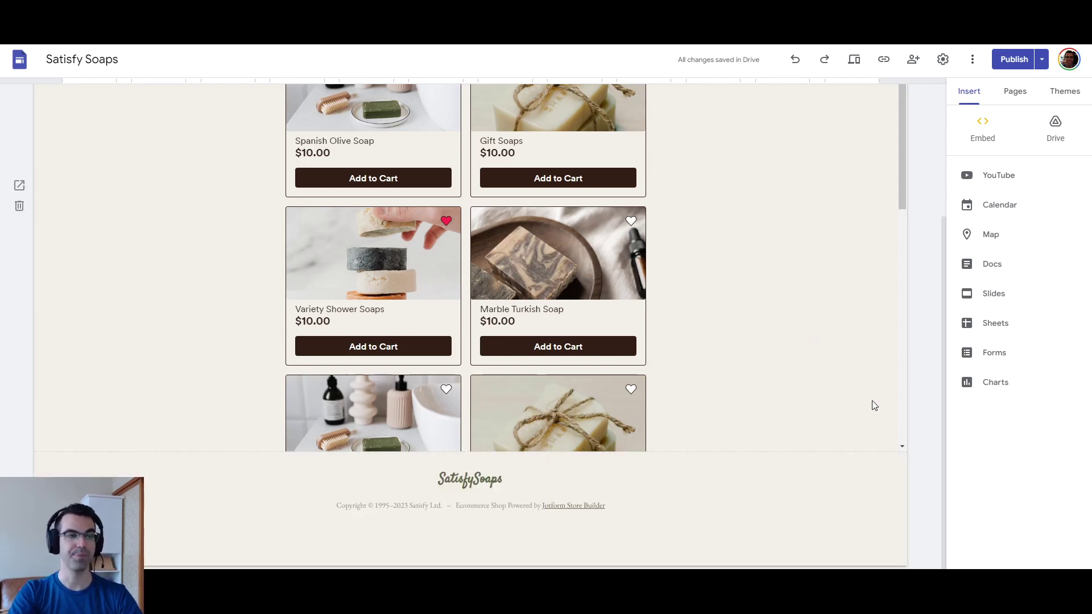
pyautogui.scroll(3, 872, 402)
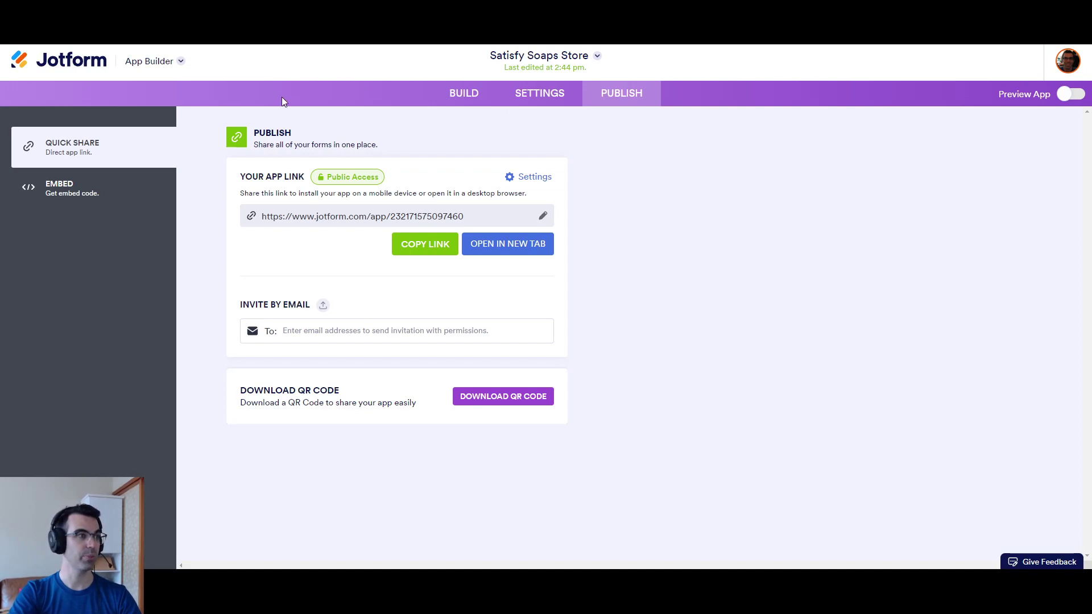
# Show the App Builder switcher listing Tables, App Builder and My Apps.
pyautogui.click(178, 68)
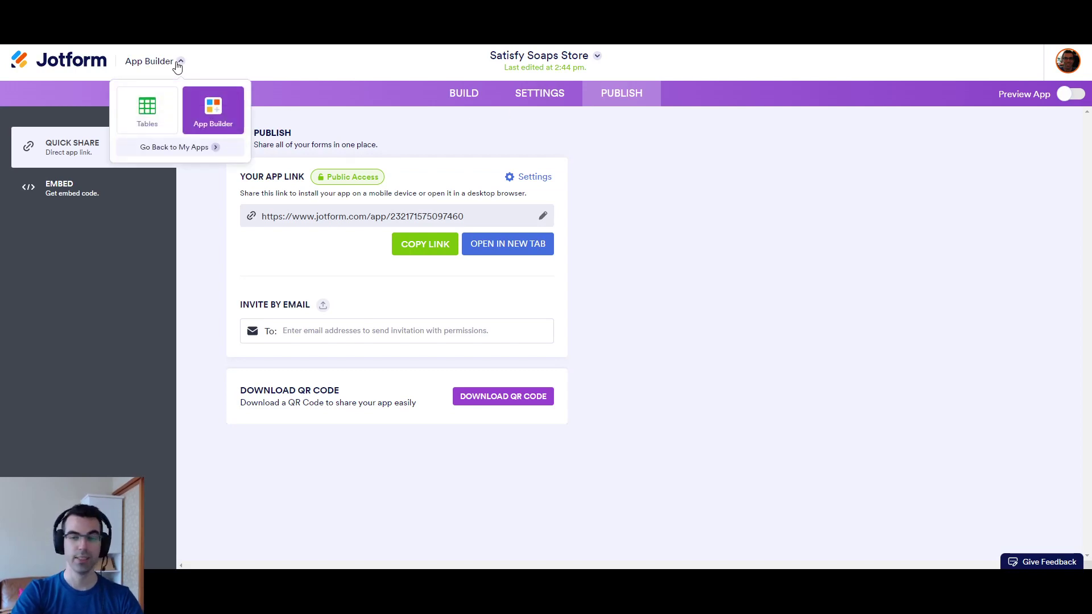